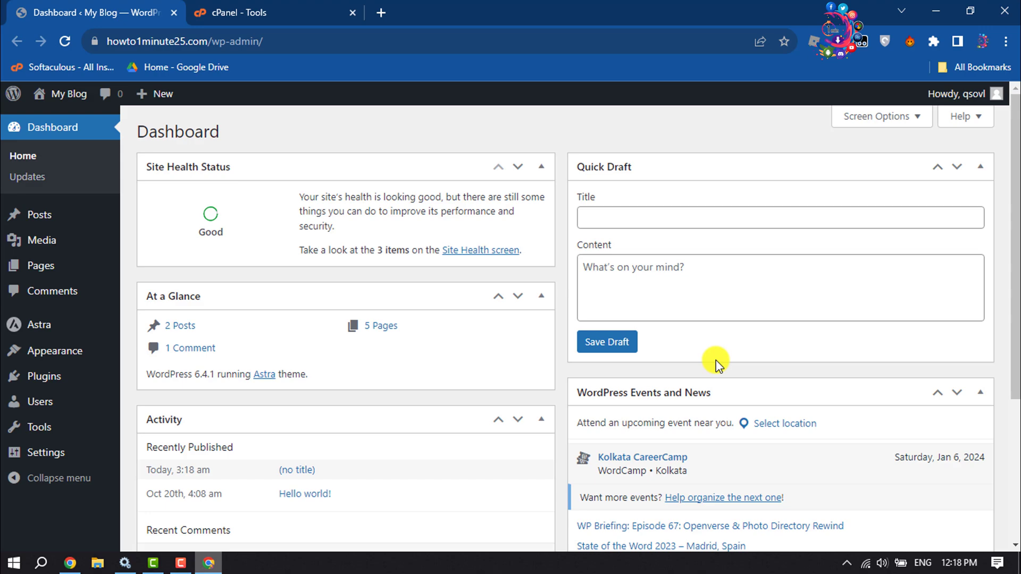
- Open cPanel File Manager and browse into public_html/wp-content to show the plugins folder
{"action": "left_click", "coordinate": [216, 13]}
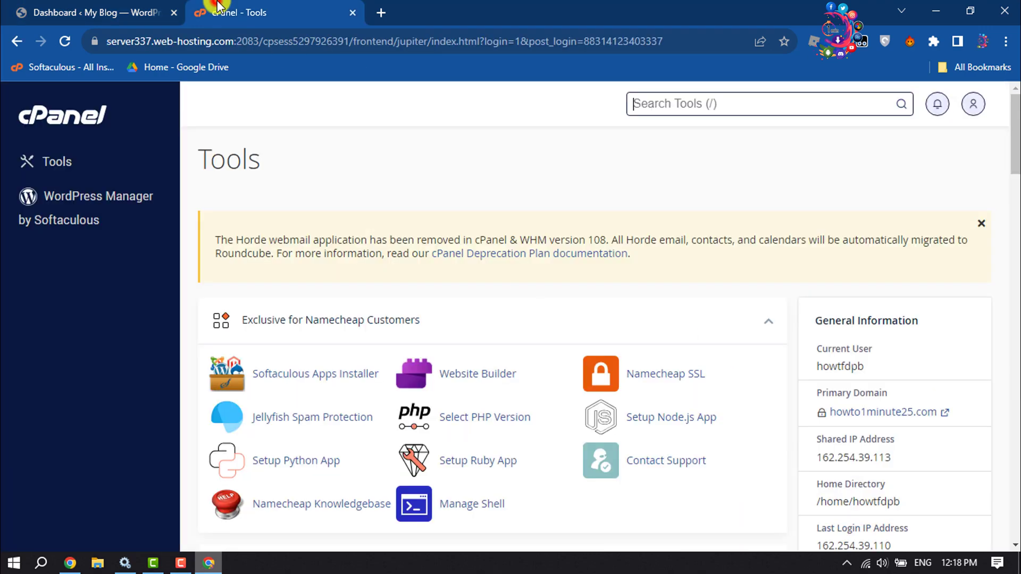
{"action": "scroll", "coordinate": [345, 238], "scroll_direction": "down", "scroll_amount": 5}
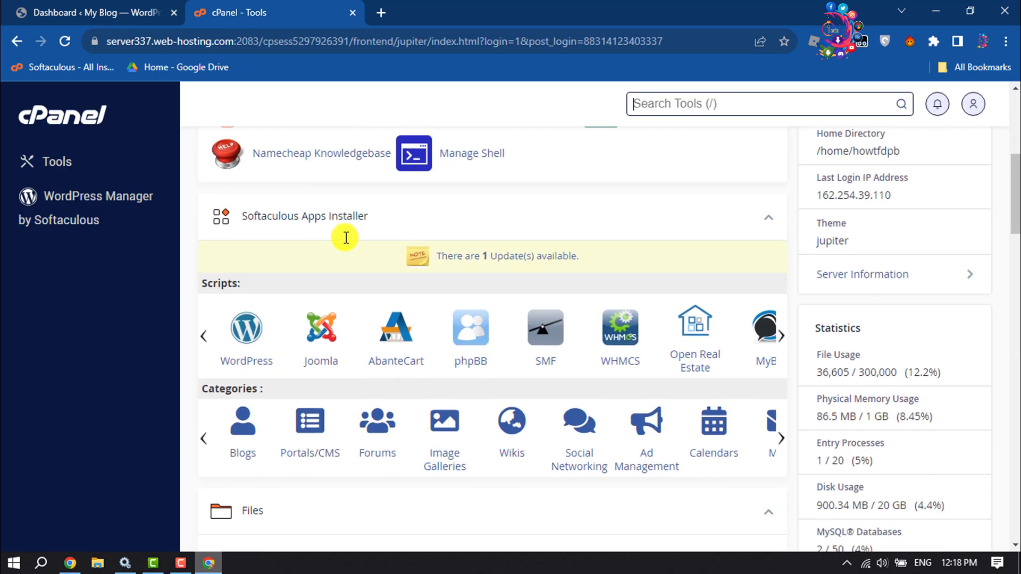
{"action": "scroll", "coordinate": [345, 237], "scroll_direction": "down", "scroll_amount": 5}
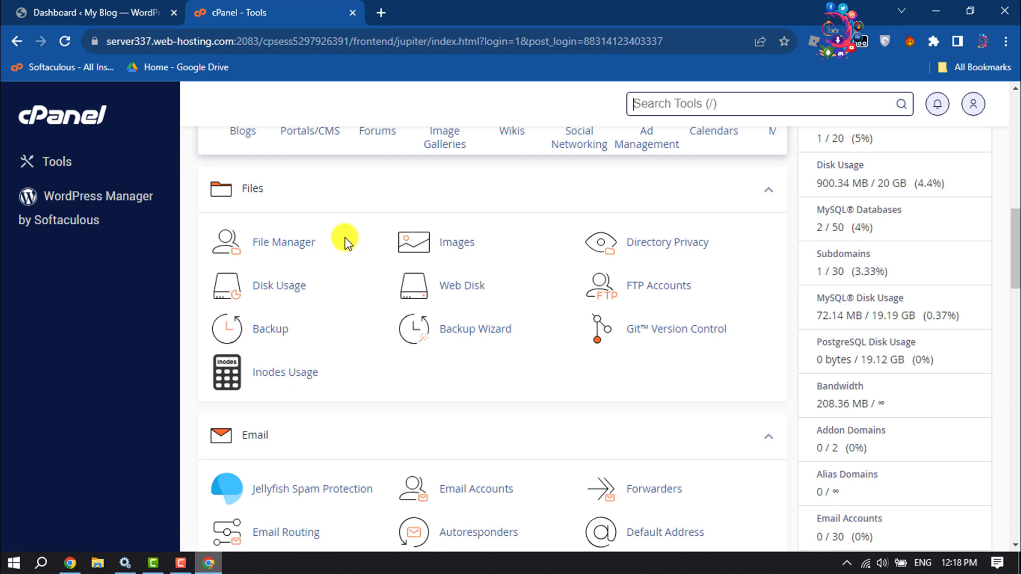
{"action": "left_click", "coordinate": [283, 242]}
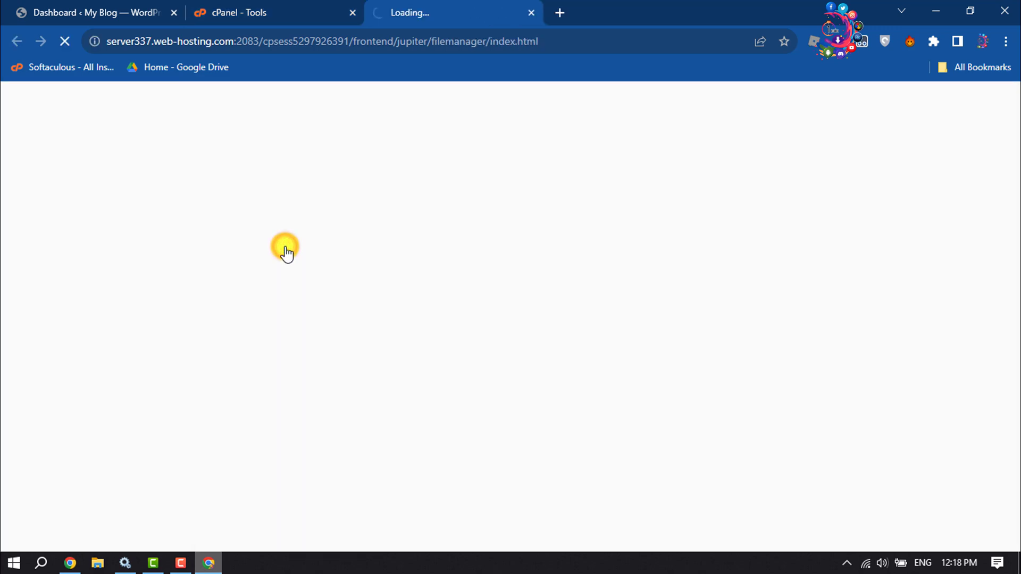
{"action": "scroll", "coordinate": [285, 250], "scroll_direction": "down", "scroll_amount": 2}
{"action": "scroll", "coordinate": [286, 249], "scroll_direction": "down", "scroll_amount": 3}
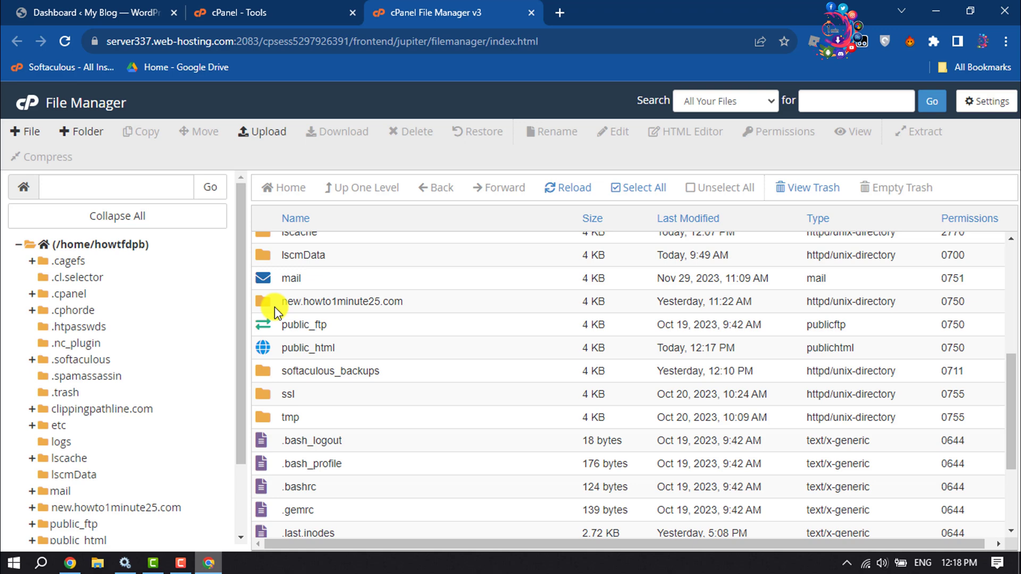
{"action": "scroll", "coordinate": [279, 343], "scroll_direction": "down", "scroll_amount": 2}
{"action": "double_click", "coordinate": [308, 413]}
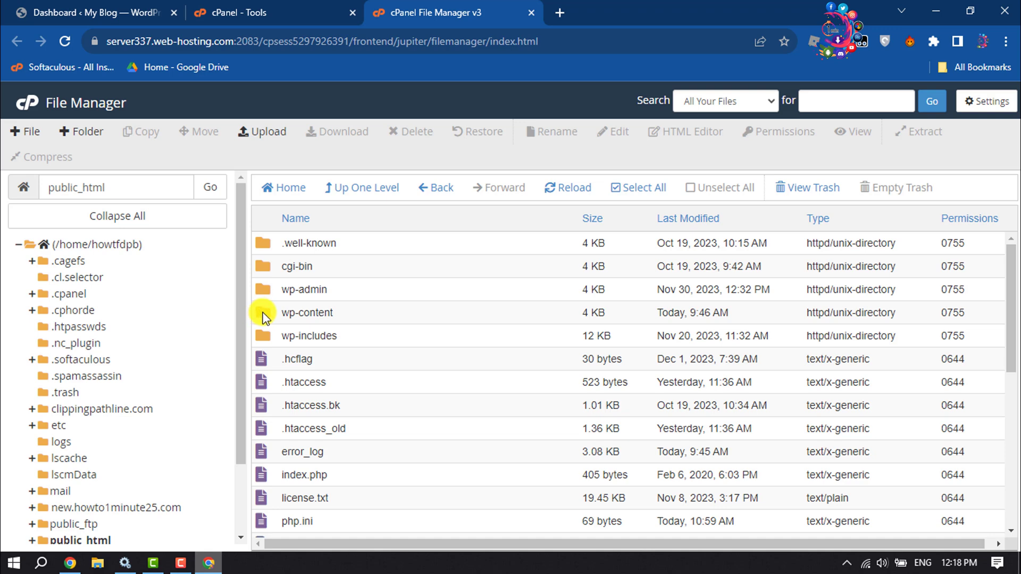
{"action": "double_click", "coordinate": [263, 313]}
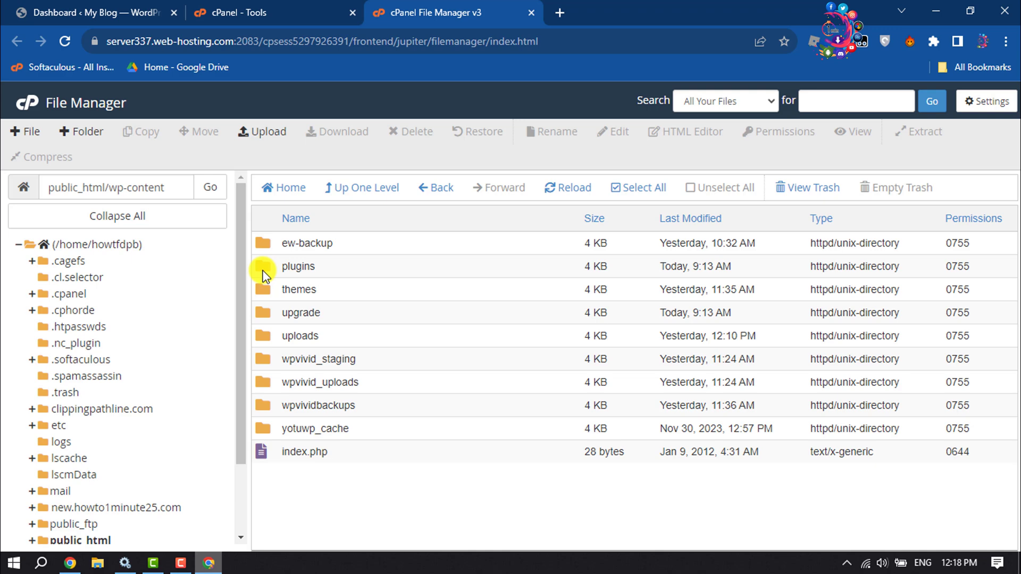
- Rename the wp-content plugins folder to plugins123
{"action": "left_click", "coordinate": [268, 267]}
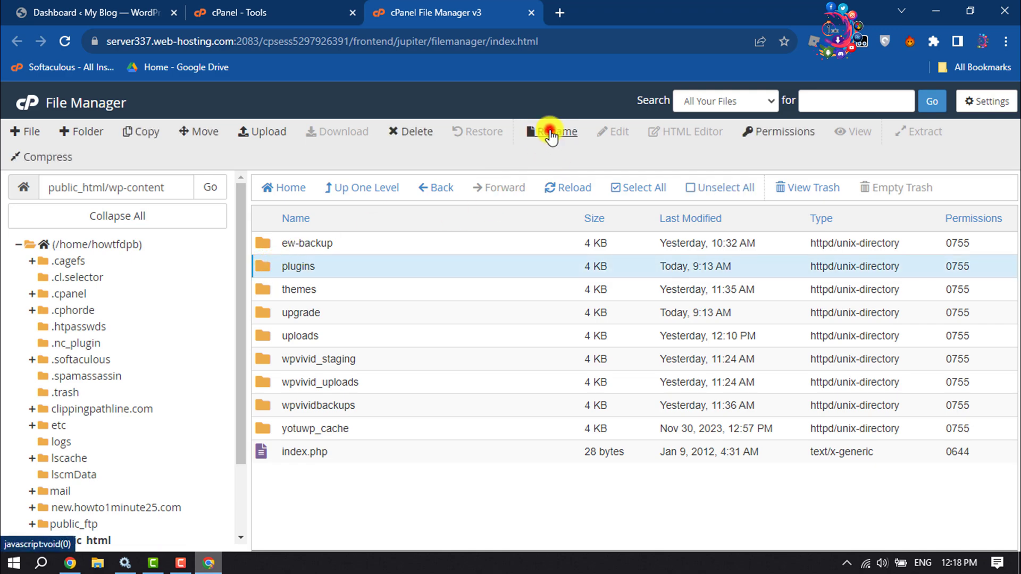
{"action": "left_click", "coordinate": [550, 132]}
{"action": "left_click", "coordinate": [428, 330]}
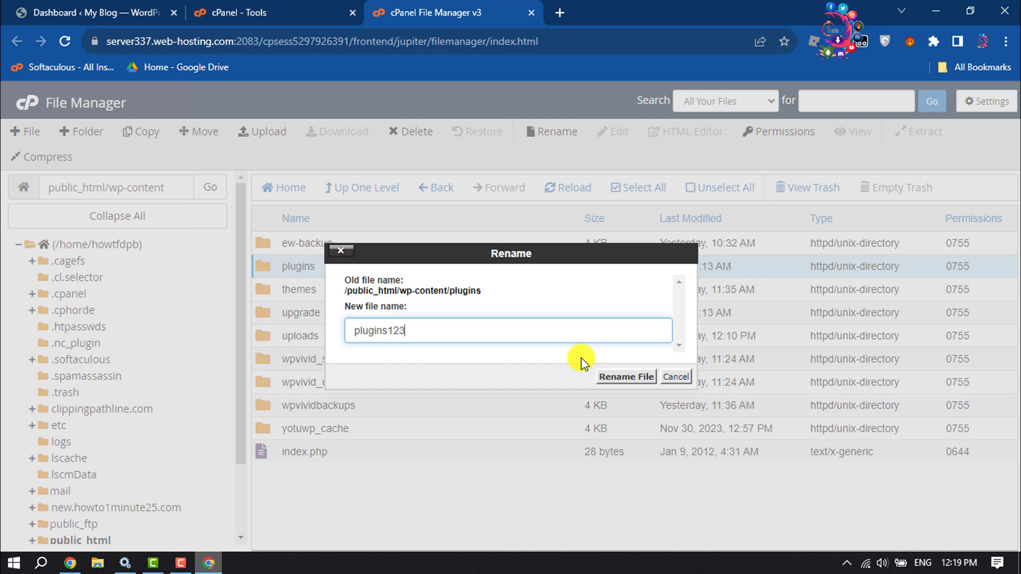
{"action": "left_click", "coordinate": [626, 377]}
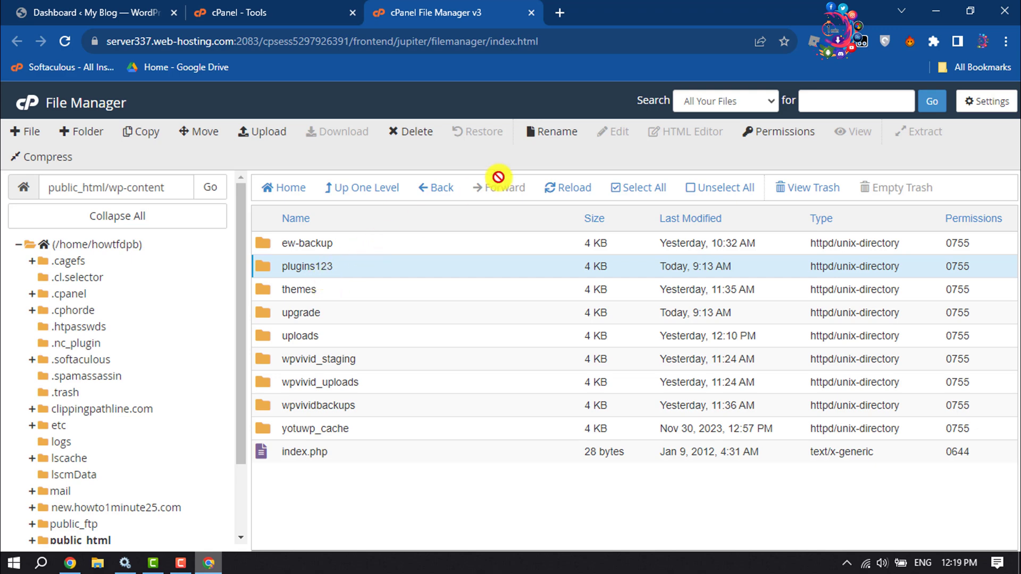
- Rename the plugins123 folder back to plugins
{"action": "left_click", "coordinate": [557, 131]}
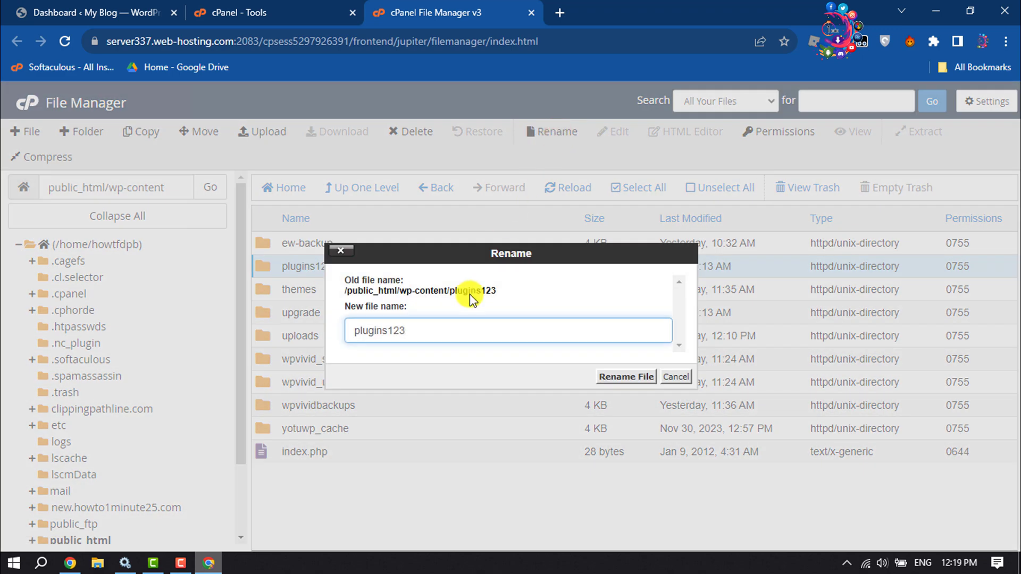
{"action": "key", "text": "BackSpace"}
{"action": "key", "text": "BackSpace"}
{"action": "key", "text": "BackSpace"}
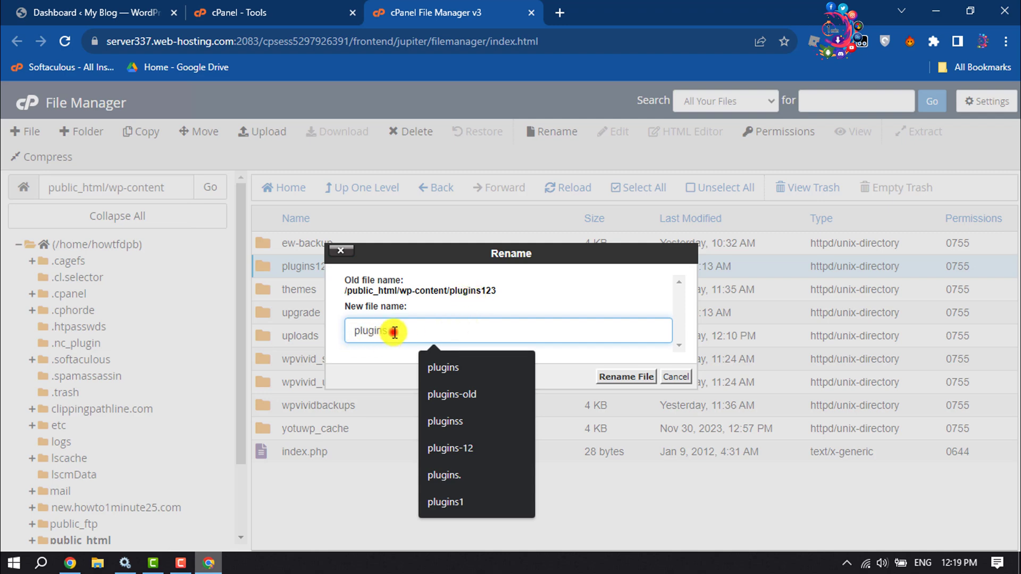
{"action": "left_click_drag", "start_coordinate": [394, 330], "coordinate": [341, 335]}
{"action": "left_click", "coordinate": [626, 377]}
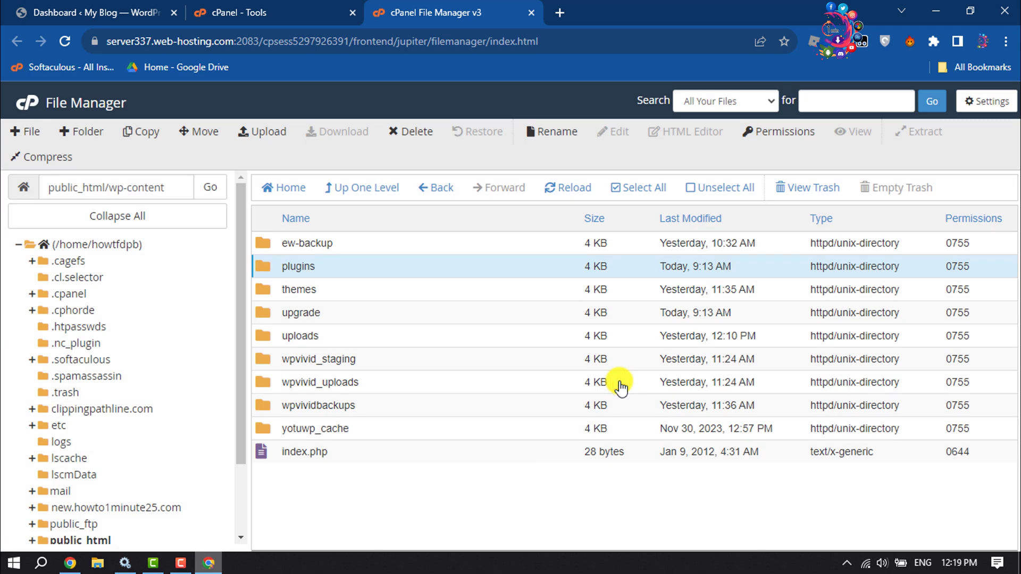
- Reload the WordPress dashboard and view Installed Plugins, now listing all 31 as inactive
{"action": "left_click", "coordinate": [88, 12]}
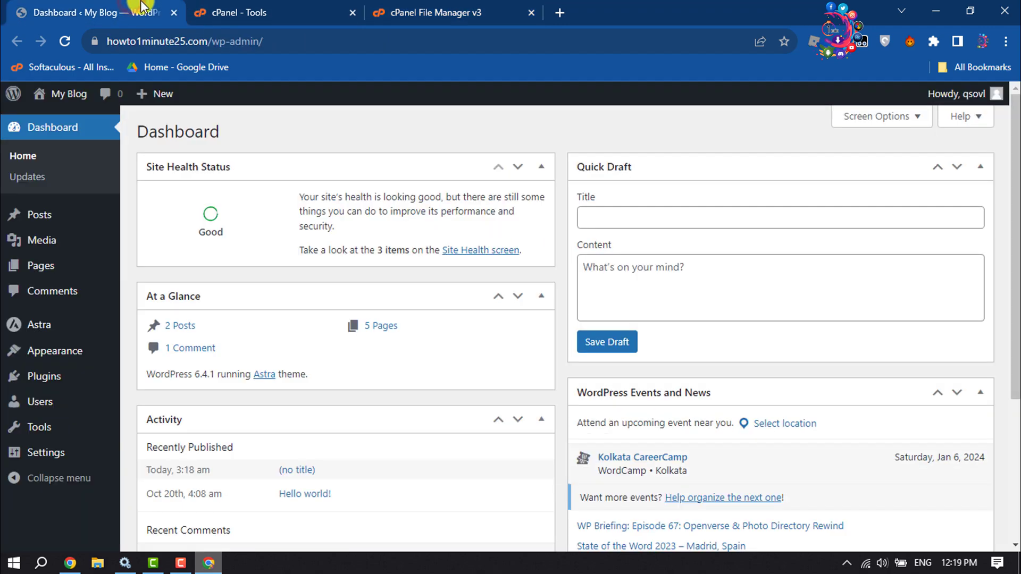
{"action": "left_click", "coordinate": [64, 41]}
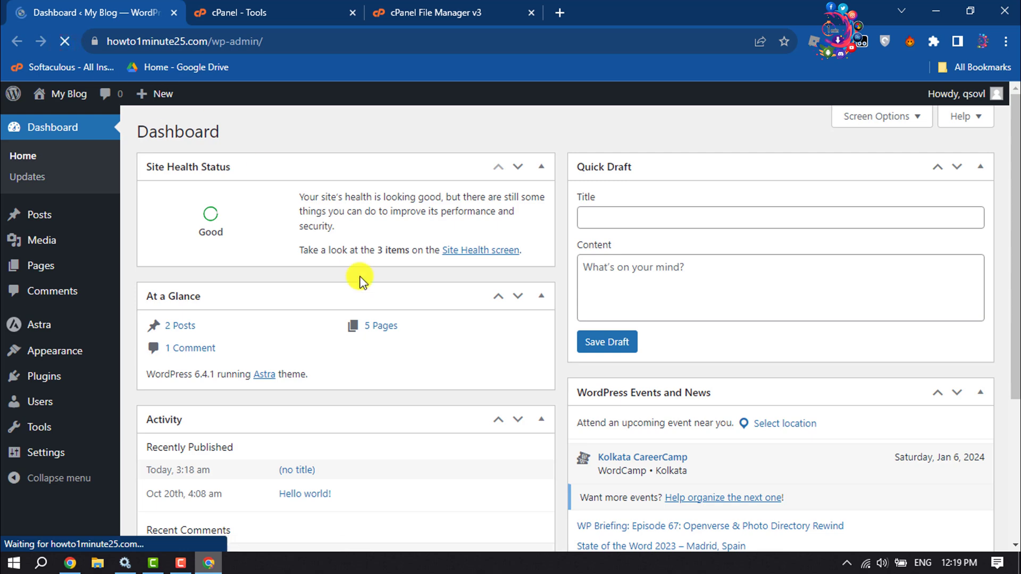
{"action": "left_click", "coordinate": [60, 377]}
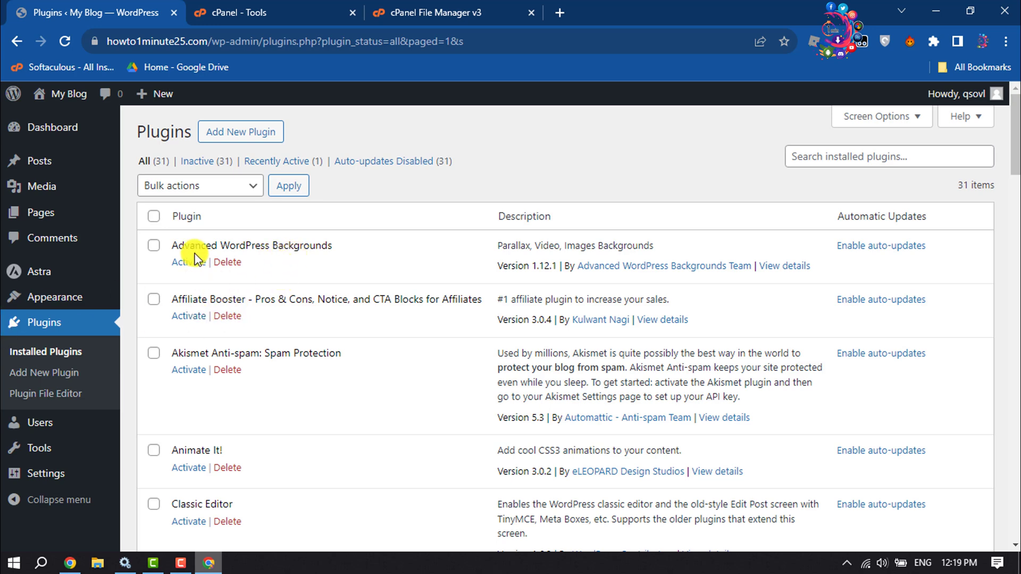
{"action": "scroll", "coordinate": [194, 255], "scroll_direction": "down", "scroll_amount": 4}
{"action": "scroll", "coordinate": [193, 256], "scroll_direction": "down", "scroll_amount": 3}
{"action": "scroll", "coordinate": [194, 256], "scroll_direction": "up", "scroll_amount": 3}
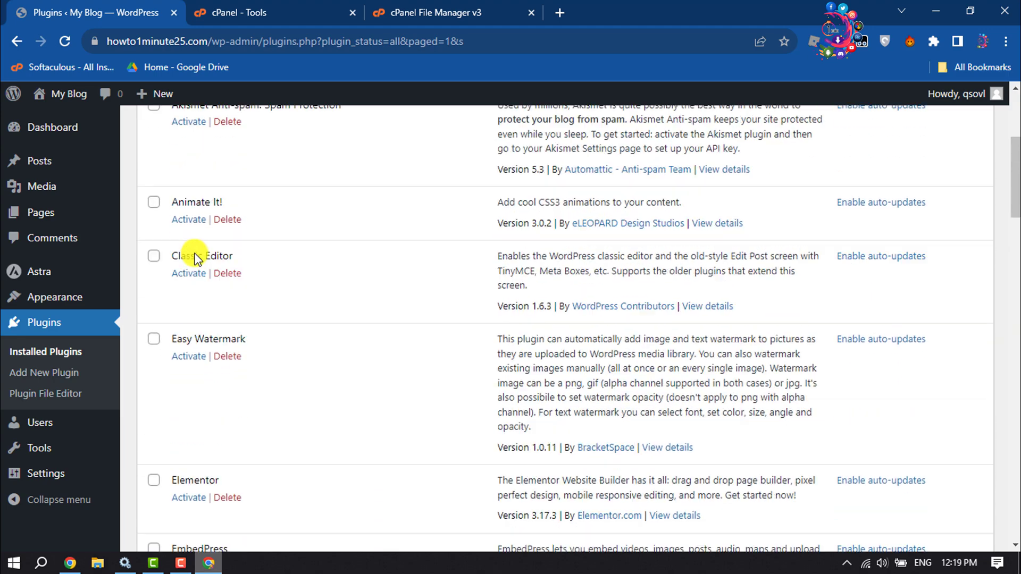
{"action": "scroll", "coordinate": [194, 256], "scroll_direction": "up", "scroll_amount": 4}
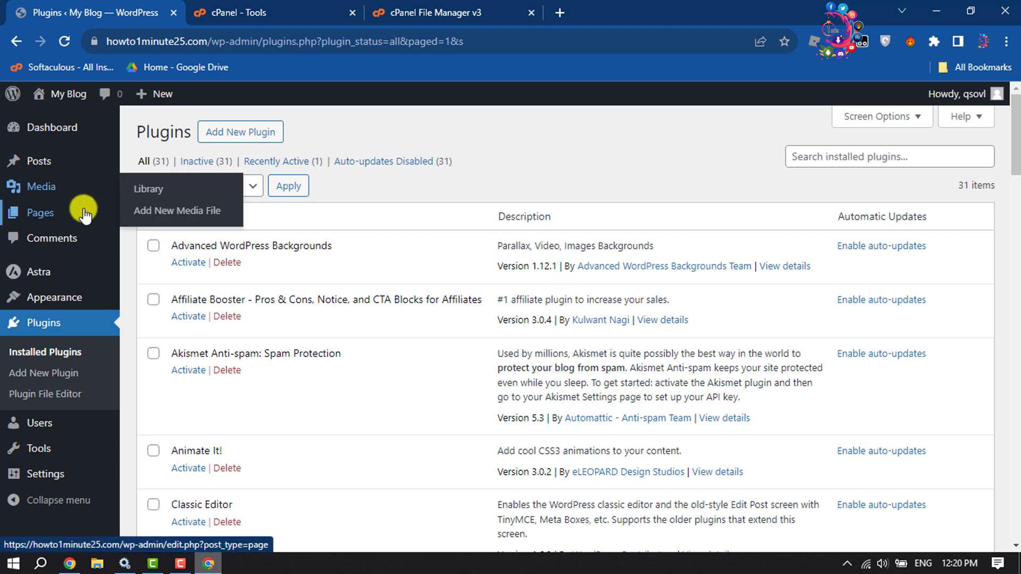
{"action": "mouse_move", "coordinate": [54, 297]}
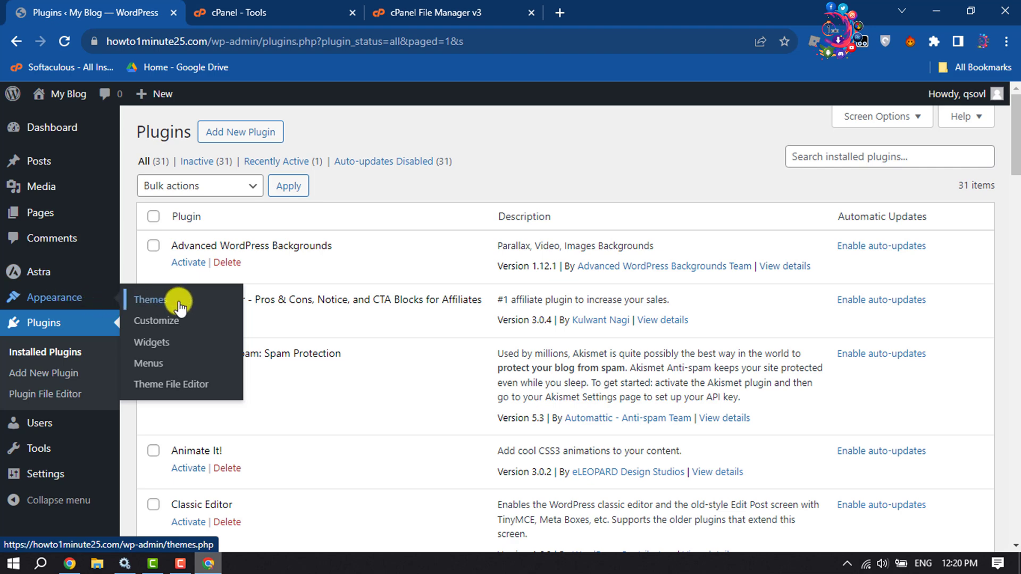
- Activate the Twenty Twenty-Four theme and check the live site in a new tab
{"action": "left_click", "coordinate": [180, 304]}
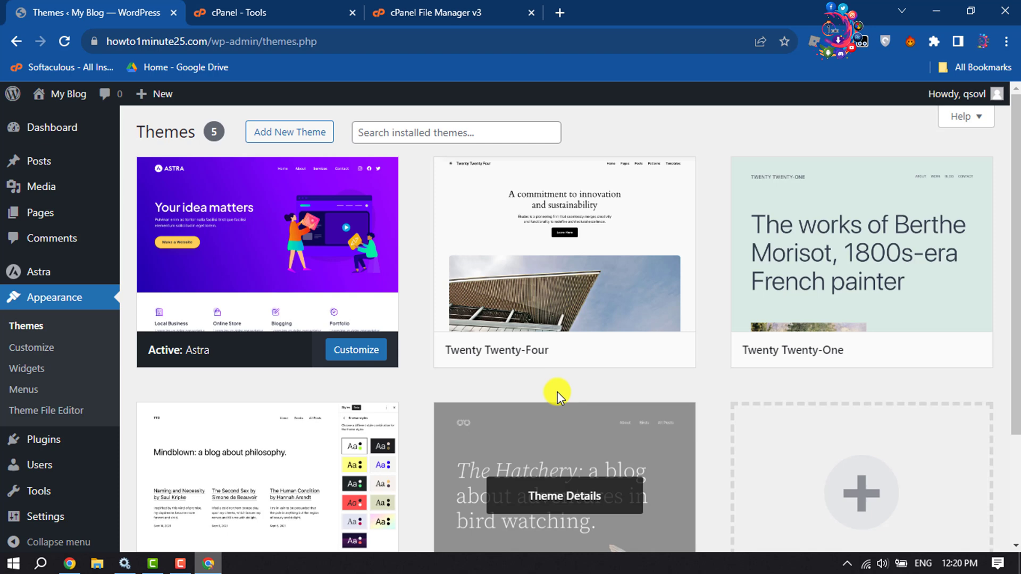
{"action": "scroll", "coordinate": [560, 390], "scroll_direction": "down", "scroll_amount": 1}
{"action": "mouse_move", "coordinate": [563, 191]}
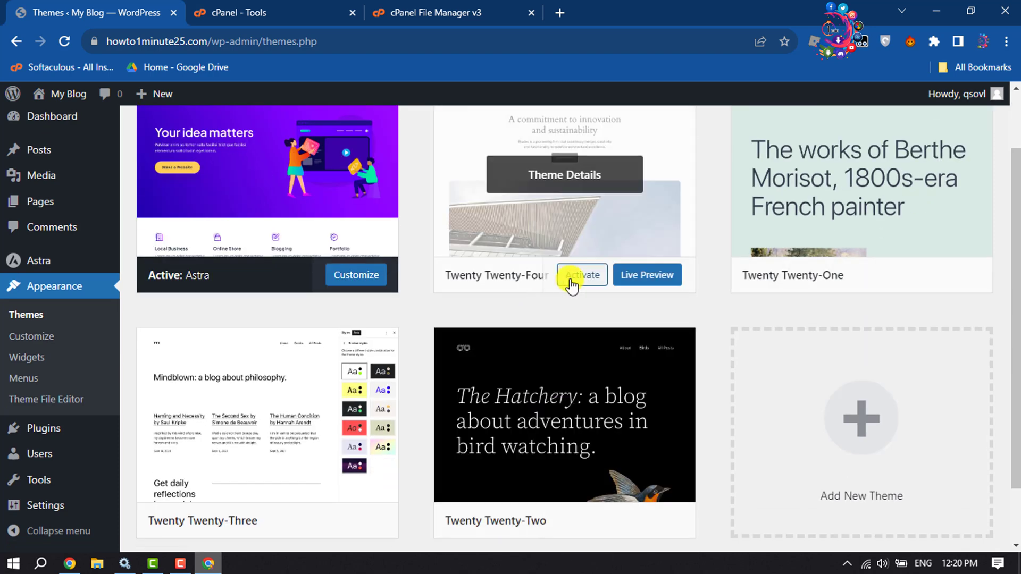
{"action": "left_click", "coordinate": [574, 275]}
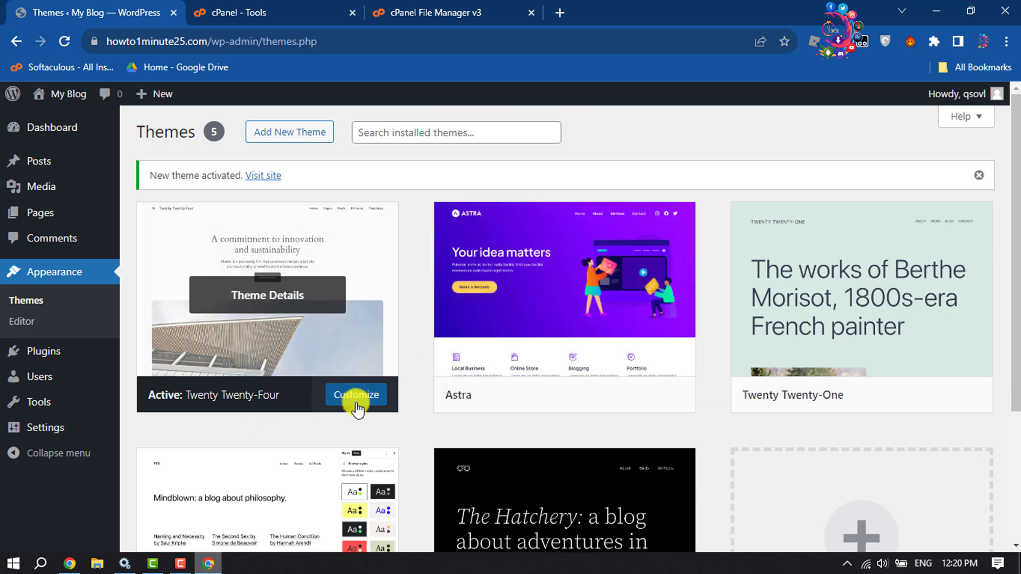
{"action": "mouse_move", "coordinate": [62, 93]}
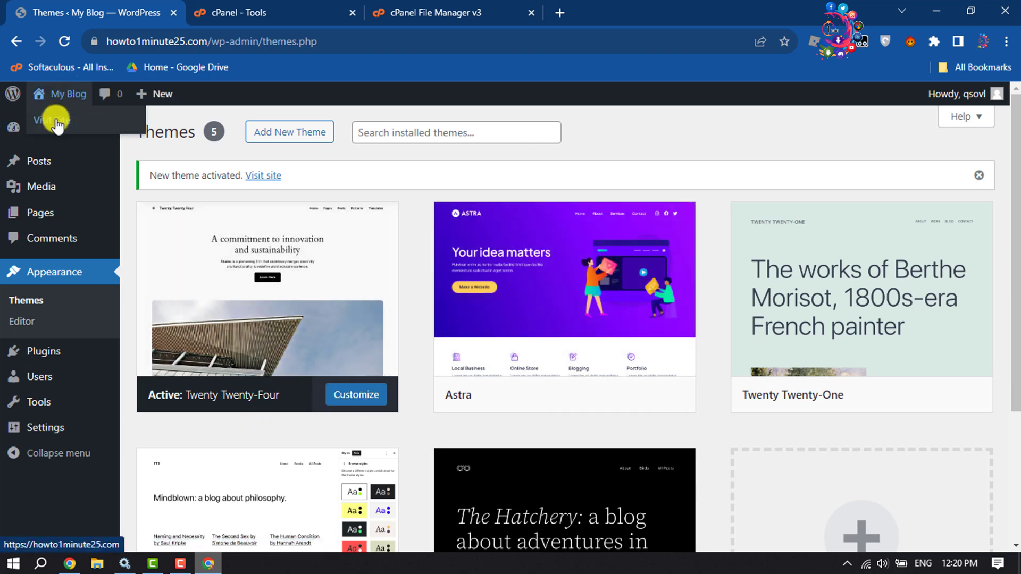
{"action": "right_click", "coordinate": [48, 120]}
{"action": "left_click", "coordinate": [121, 130]}
{"action": "left_click", "coordinate": [239, 12]}
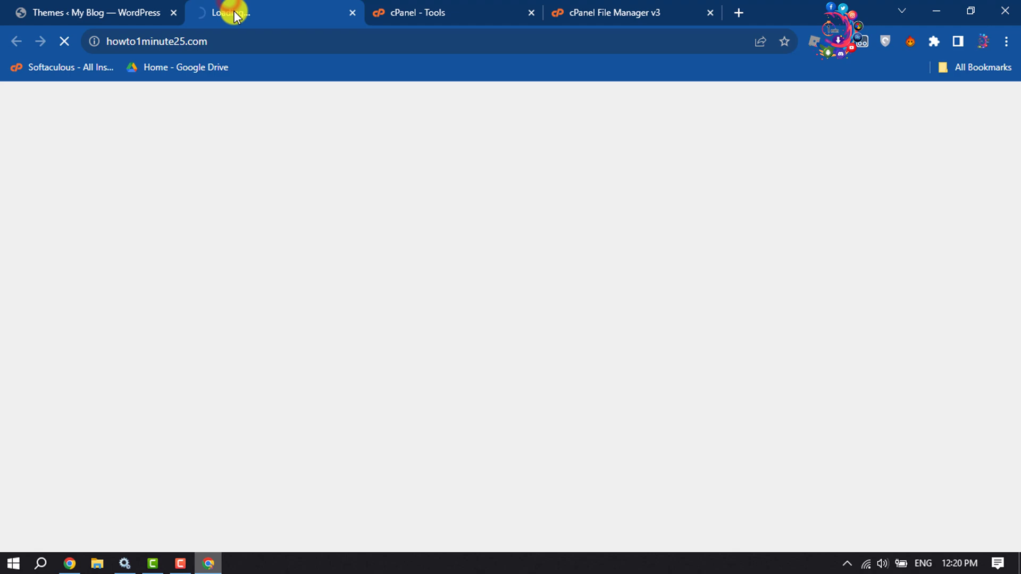
{"action": "scroll", "coordinate": [503, 319], "scroll_direction": "down", "scroll_amount": 3}
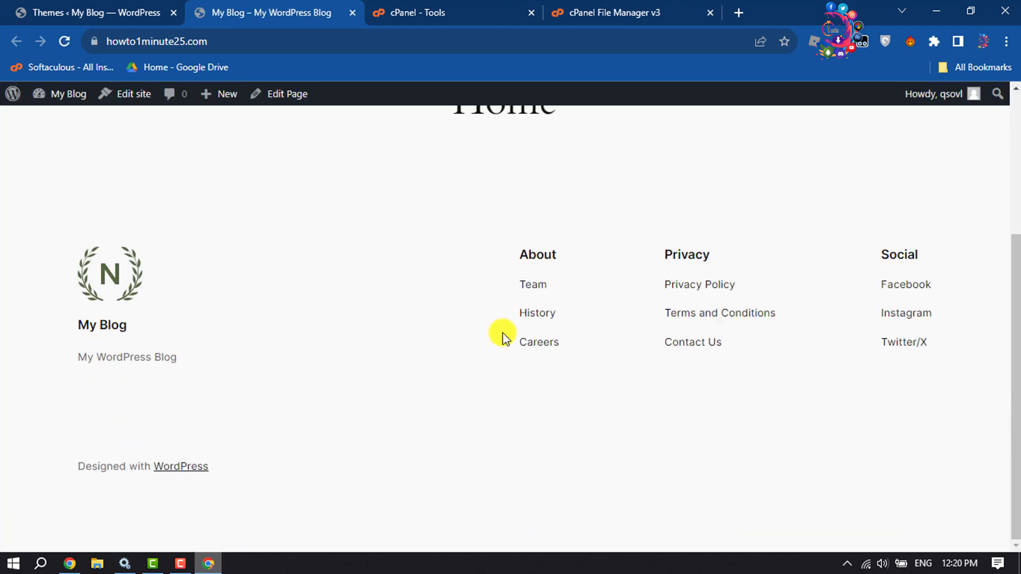
{"action": "scroll", "coordinate": [502, 333], "scroll_direction": "up", "scroll_amount": 3}
{"action": "left_click", "coordinate": [88, 12]}
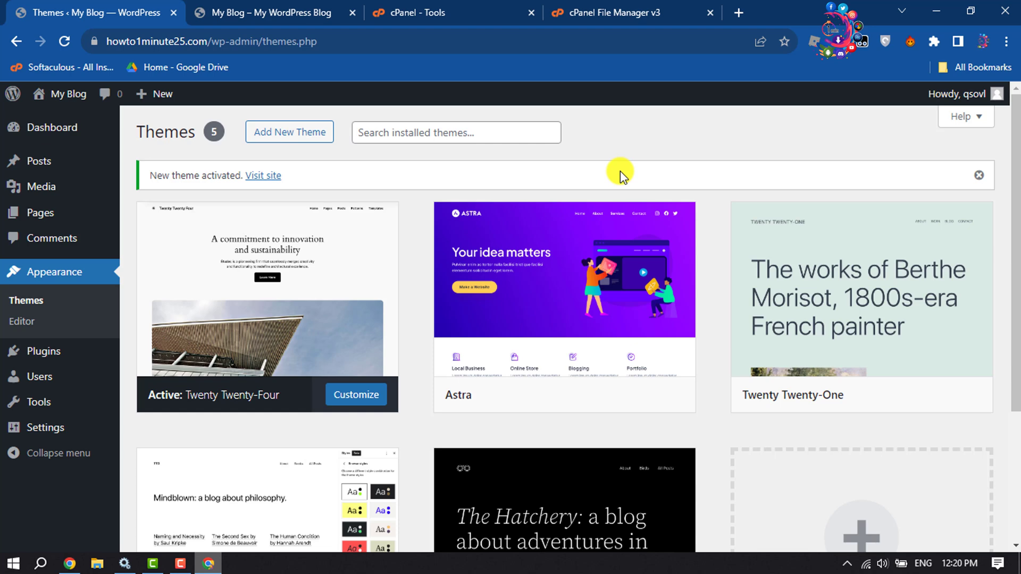
- Return to public_html in File Manager and start editing wp-config.php
{"action": "left_click", "coordinate": [615, 12]}
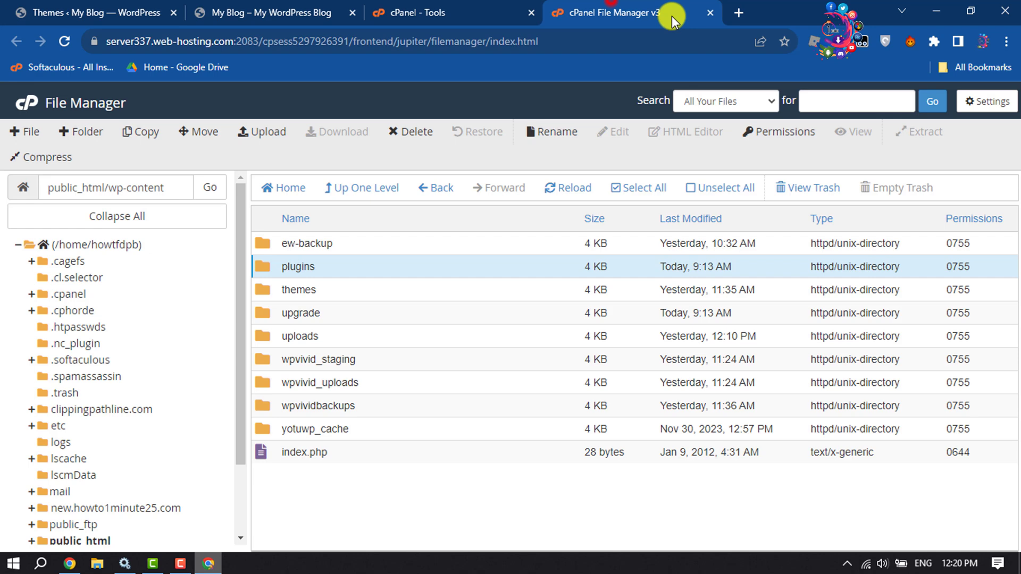
{"action": "left_click", "coordinate": [479, 12]}
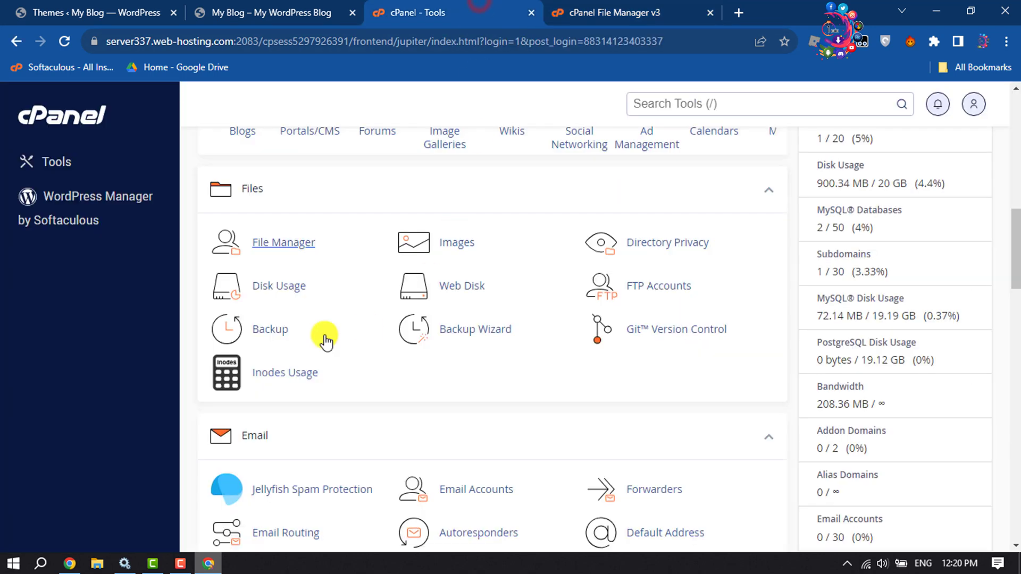
{"action": "left_click", "coordinate": [264, 240]}
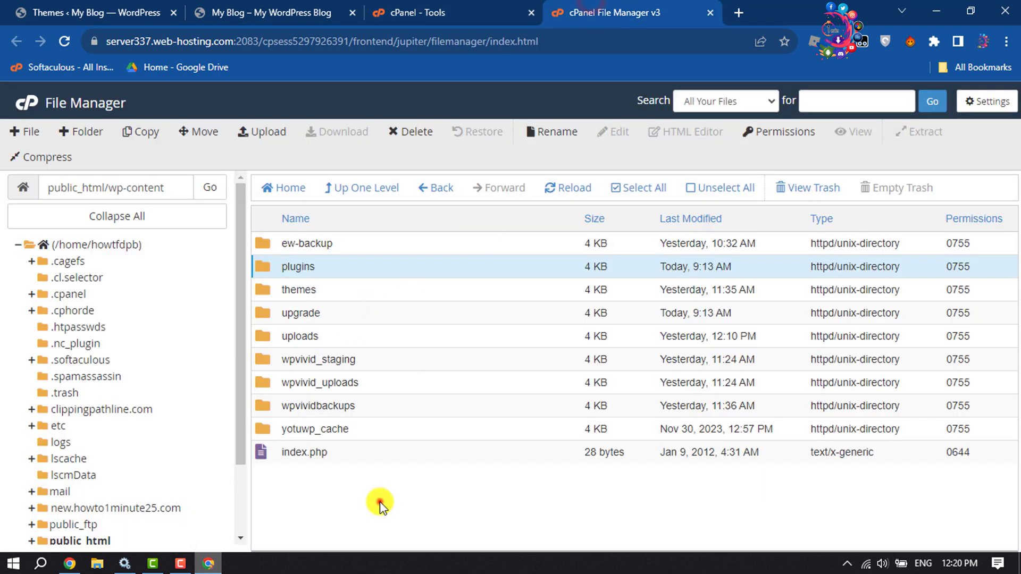
{"action": "left_click", "coordinate": [435, 188]}
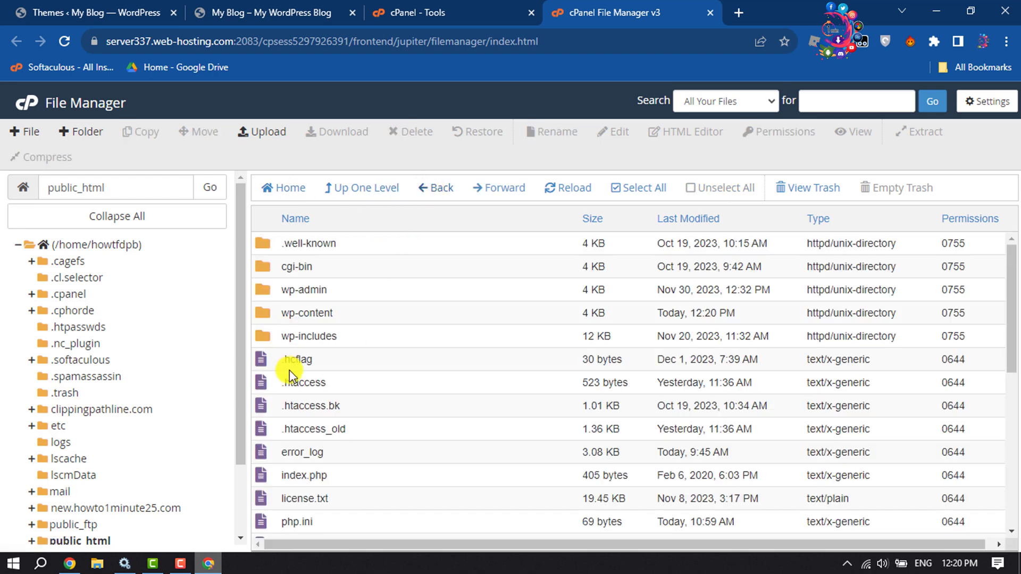
{"action": "scroll", "coordinate": [289, 372], "scroll_direction": "down", "scroll_amount": 3}
{"action": "scroll", "coordinate": [289, 372], "scroll_direction": "down", "scroll_amount": 3}
{"action": "scroll", "coordinate": [290, 372], "scroll_direction": "down", "scroll_amount": 3}
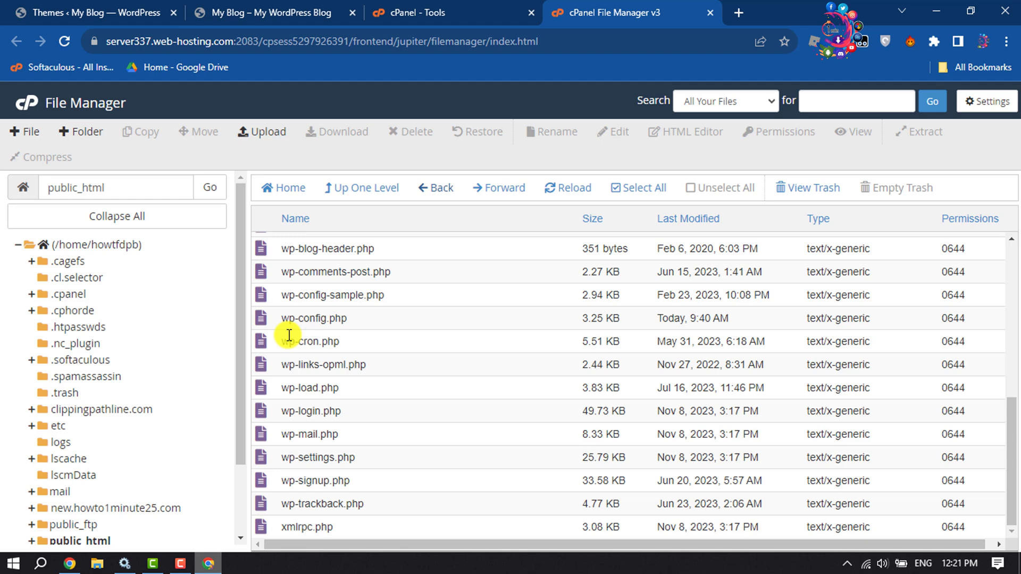
{"action": "left_click", "coordinate": [289, 321]}
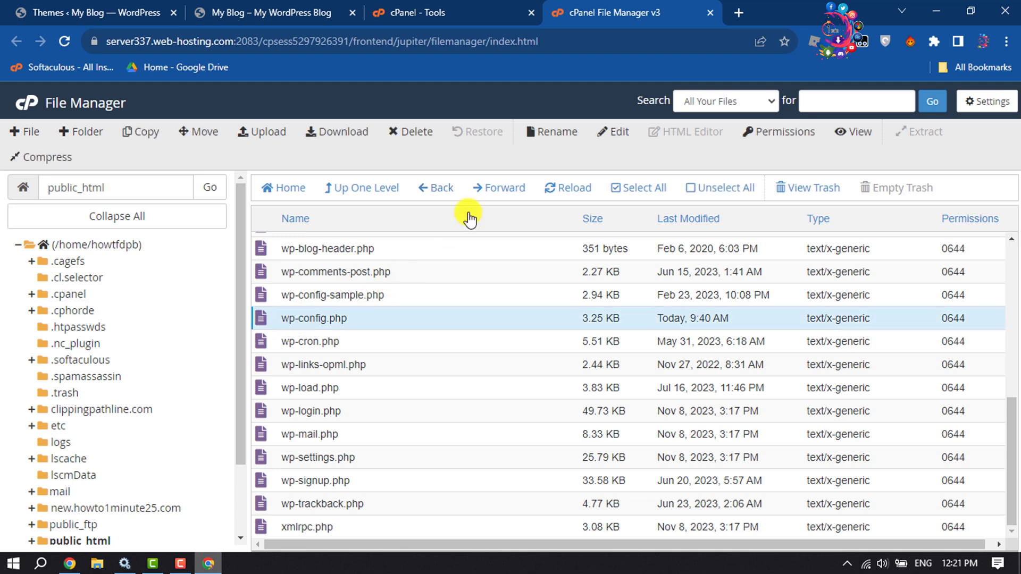
{"action": "left_click", "coordinate": [620, 131]}
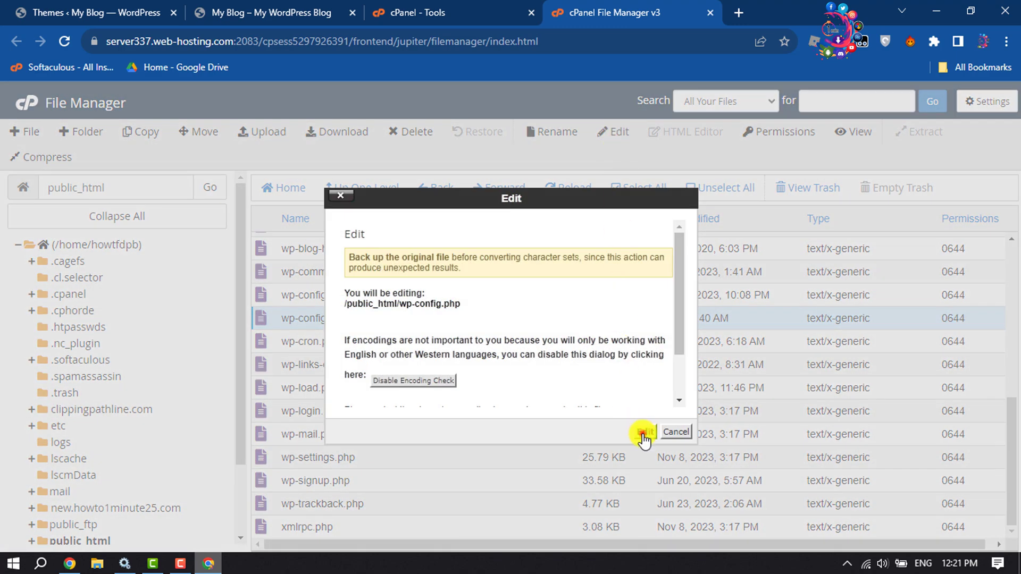
- Change WP_DEBUG on line 86 of wp-config.php from false to true and save
{"action": "left_click", "coordinate": [643, 434]}
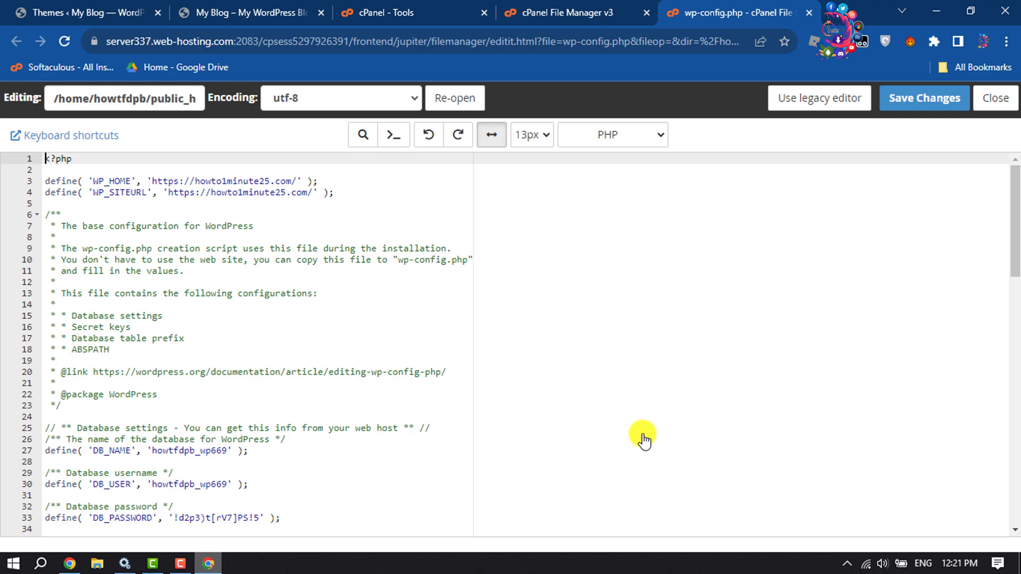
{"action": "scroll", "coordinate": [594, 367], "scroll_direction": "down", "scroll_amount": 5}
{"action": "scroll", "coordinate": [594, 367], "scroll_direction": "down", "scroll_amount": 5}
{"action": "scroll", "coordinate": [593, 367], "scroll_direction": "down", "scroll_amount": 4}
{"action": "scroll", "coordinate": [593, 367], "scroll_direction": "down", "scroll_amount": 3}
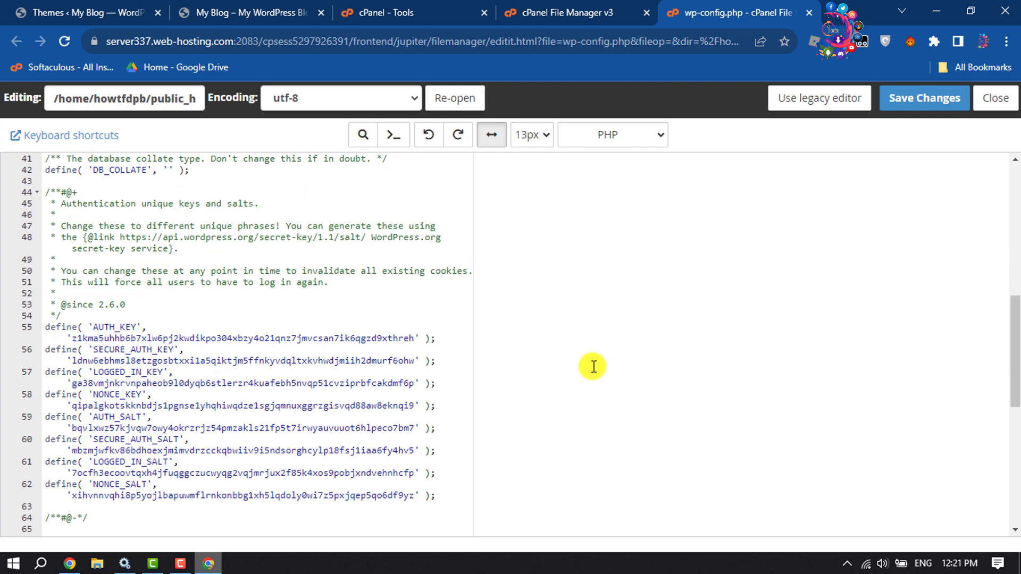
{"action": "scroll", "coordinate": [594, 368], "scroll_direction": "down", "scroll_amount": 5}
{"action": "scroll", "coordinate": [594, 368], "scroll_direction": "down", "scroll_amount": 4}
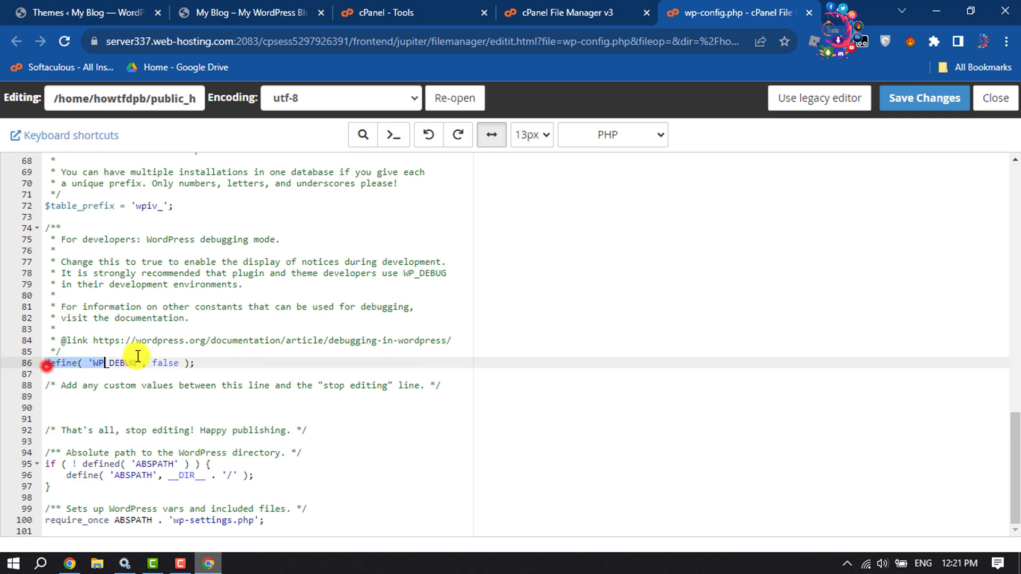
{"action": "left_click_drag", "start_coordinate": [46, 363], "coordinate": [195, 363]}
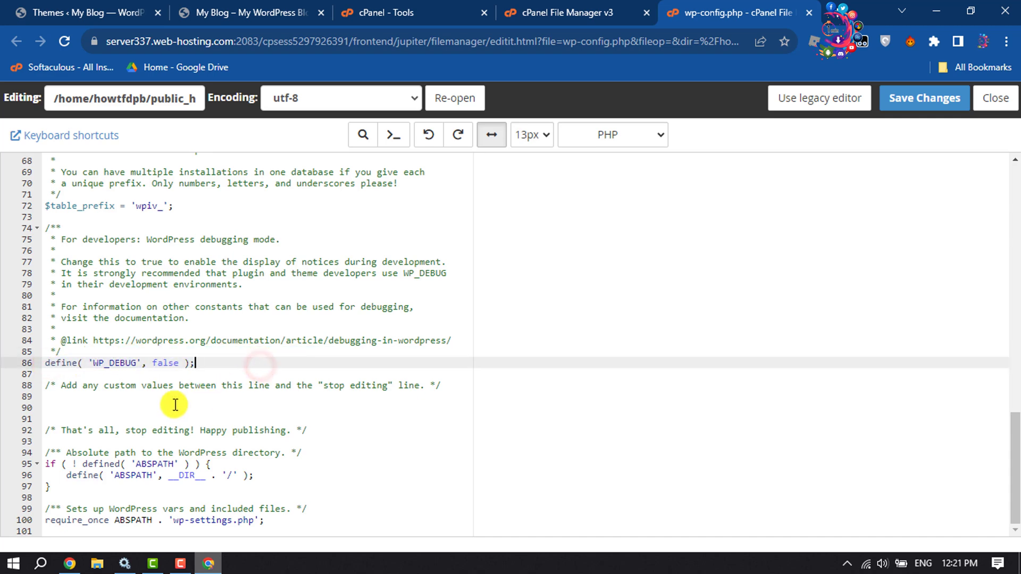
{"action": "key", "text": "ctrl+plus"}
{"action": "key", "text": "ctrl+plus"}
{"action": "key", "text": "ctrl+plus"}
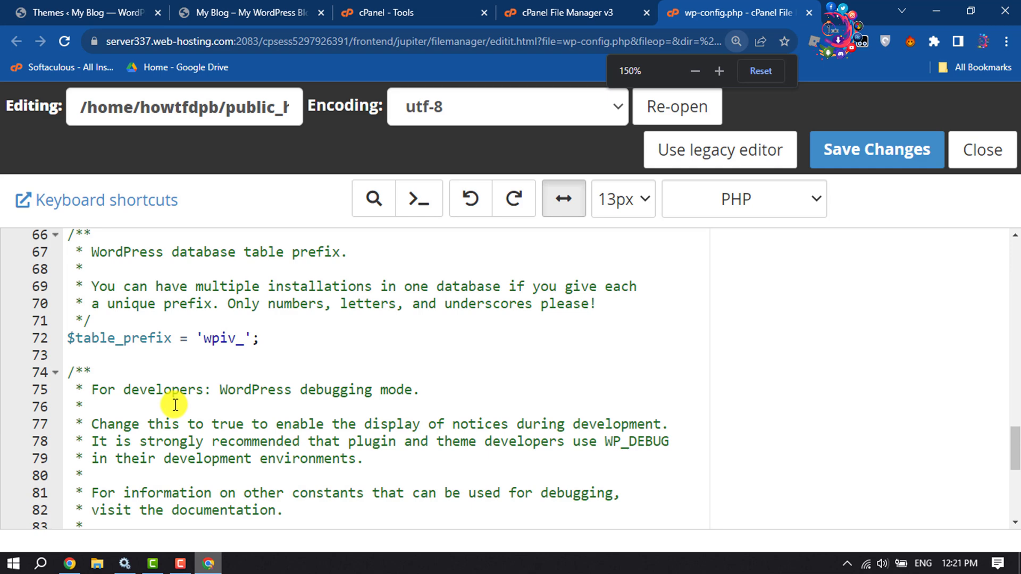
{"action": "scroll", "coordinate": [175, 407], "scroll_direction": "down", "scroll_amount": 5}
{"action": "double_click", "coordinate": [239, 264]}
{"action": "scroll", "coordinate": [304, 475], "scroll_direction": "up", "scroll_amount": 1}
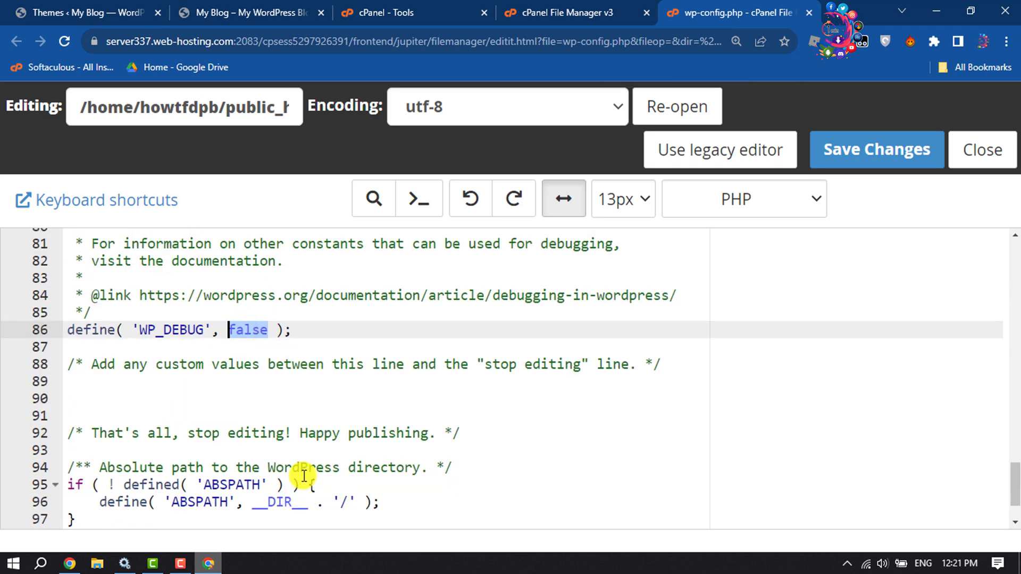
{"action": "type", "text": "t"}
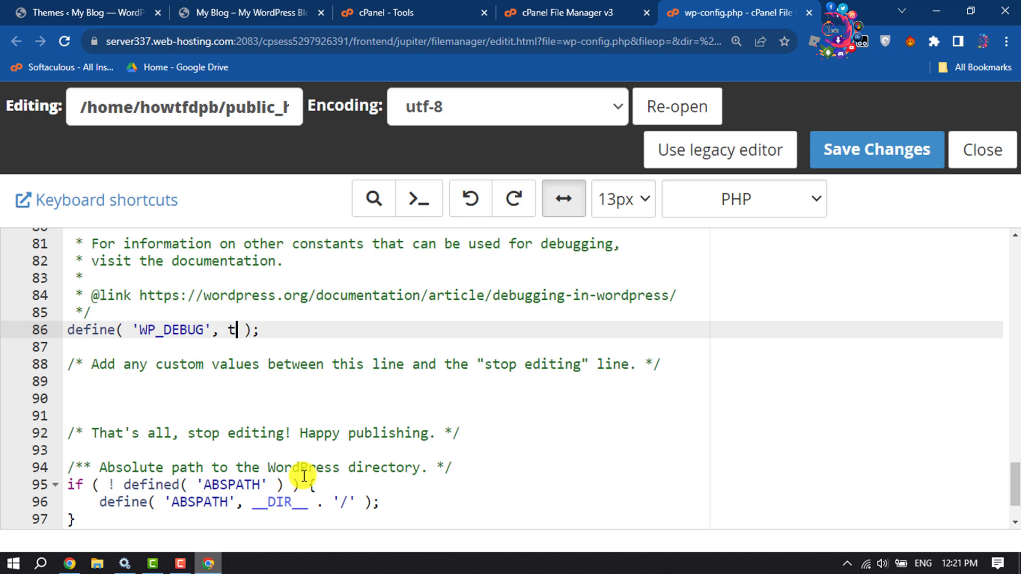
{"action": "type", "text": "rue"}
{"action": "left_click", "coordinate": [876, 150]}
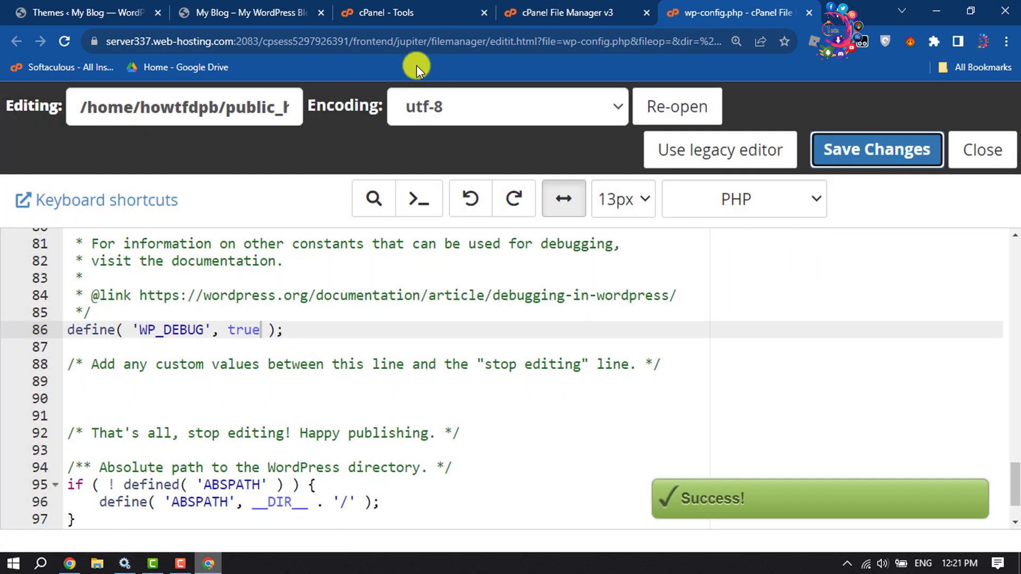
{"action": "left_click", "coordinate": [247, 11]}
{"action": "left_click", "coordinate": [64, 41]}
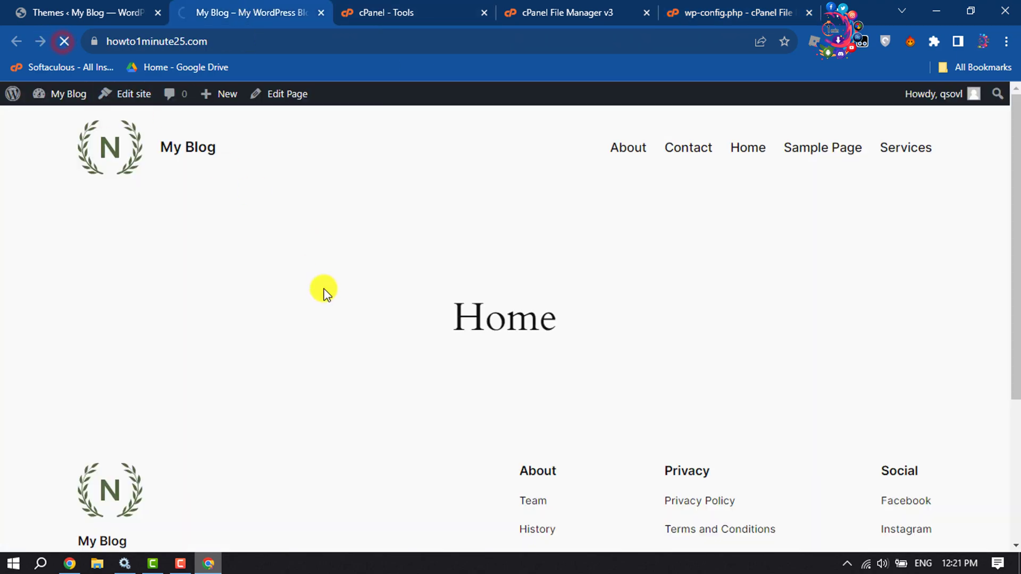